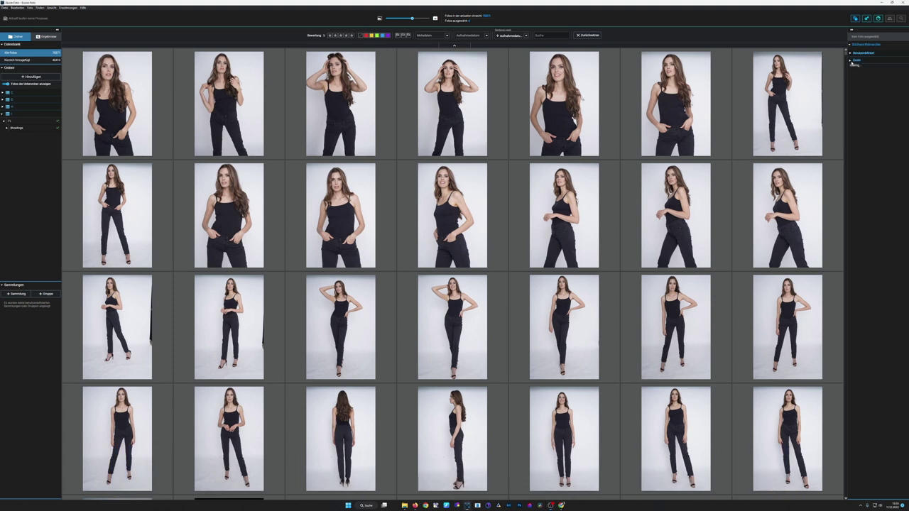
- Expand Excire > Inhalt > Architektur in the keyword tree and filter by Brücke
{"action": "left_click", "coordinate": [851, 61]}
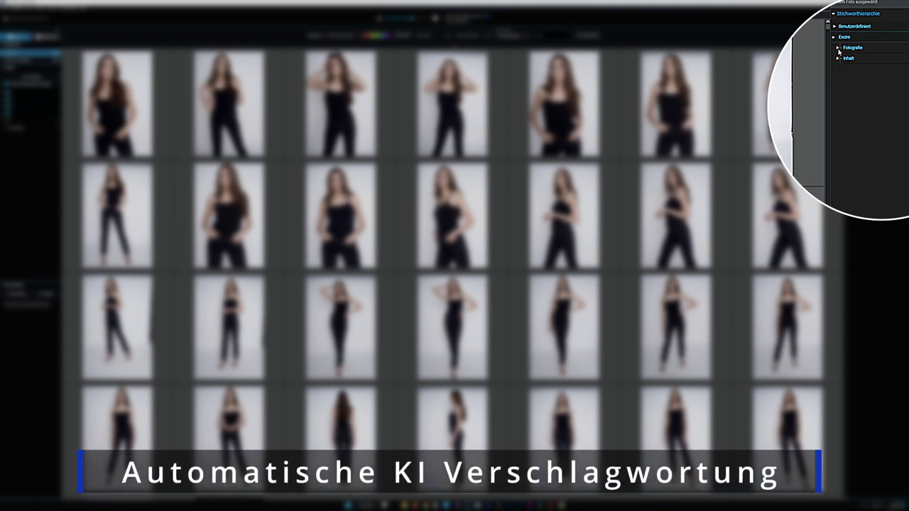
{"action": "left_click", "coordinate": [837, 47]}
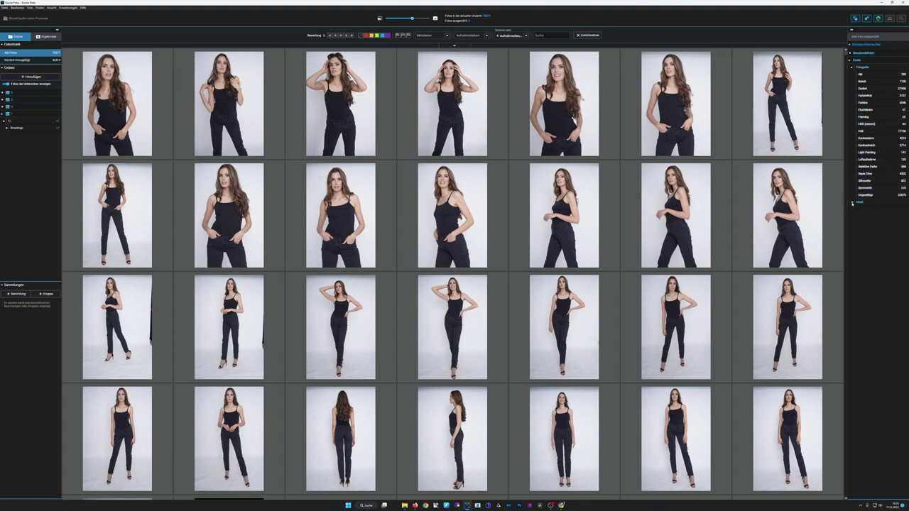
{"action": "left_click", "coordinate": [852, 203]}
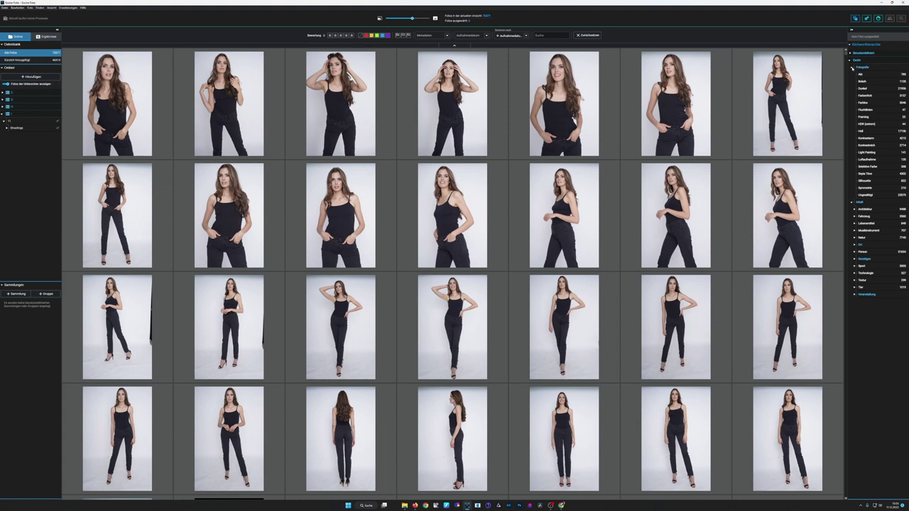
{"action": "left_click", "coordinate": [851, 68]}
{"action": "left_click", "coordinate": [854, 81]}
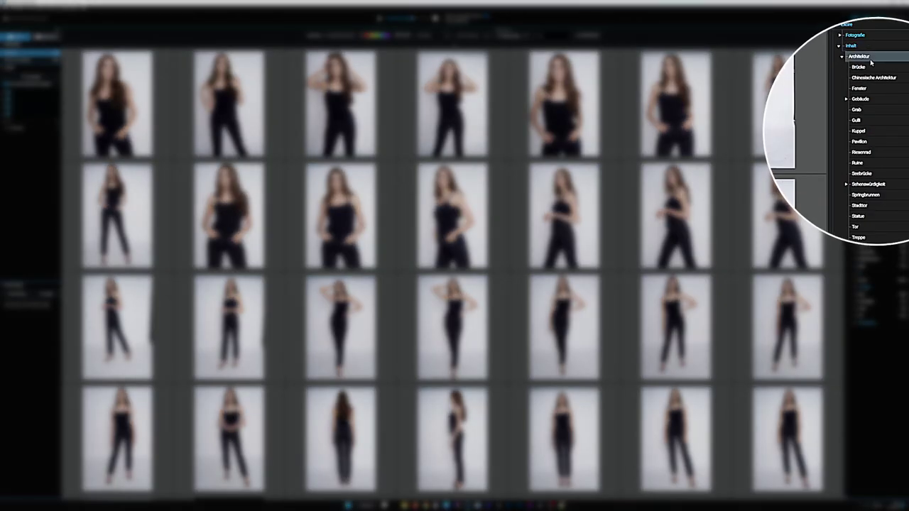
{"action": "left_click", "coordinate": [866, 67]}
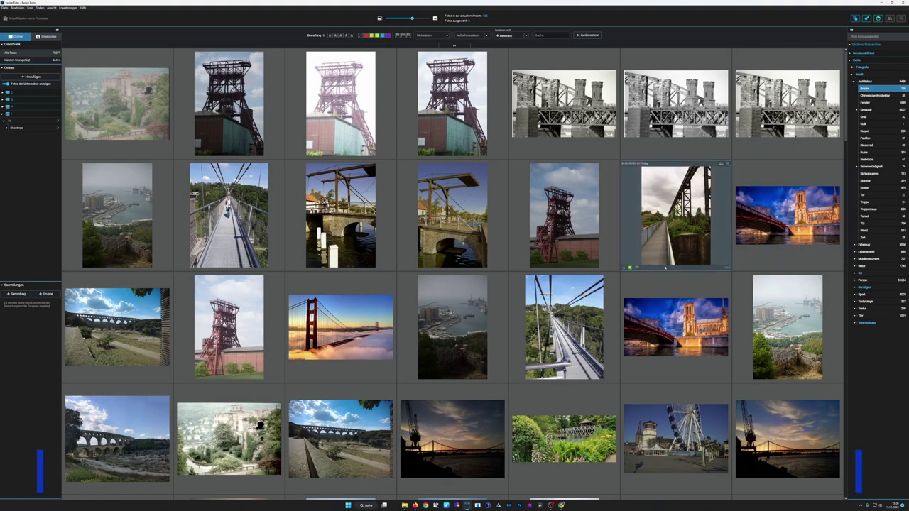
{"action": "scroll", "coordinate": [660, 264], "scroll_direction": "down", "scroll_amount": 3}
{"action": "scroll", "coordinate": [665, 268], "scroll_direction": "down", "scroll_amount": 1}
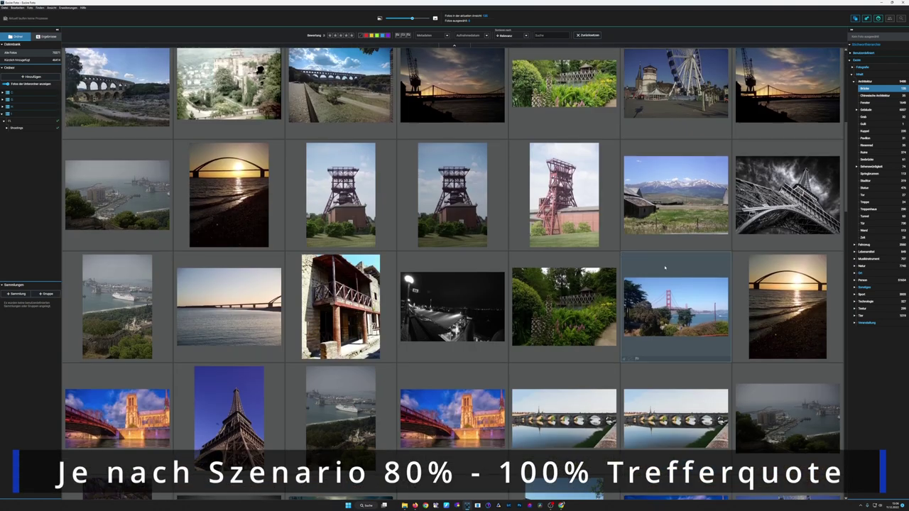
{"action": "scroll", "coordinate": [665, 268], "scroll_direction": "down", "scroll_amount": 2}
{"action": "scroll", "coordinate": [665, 267], "scroll_direction": "down", "scroll_amount": 1}
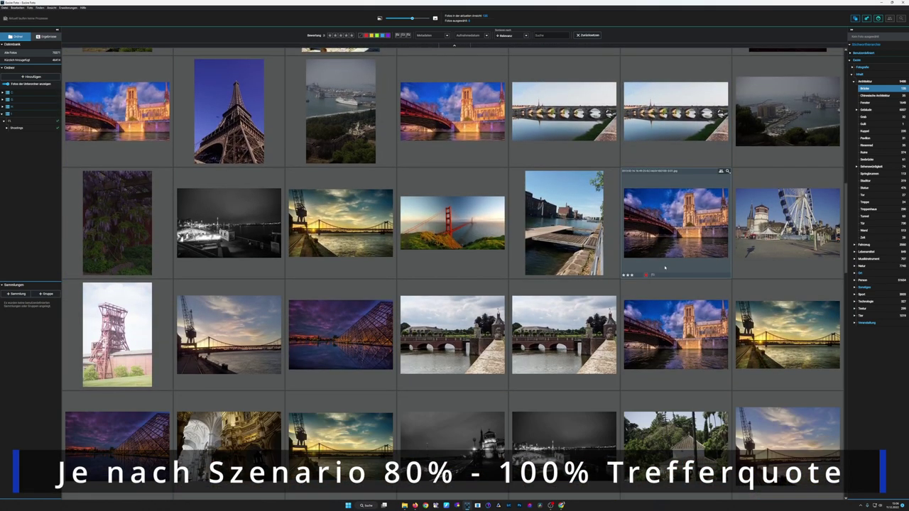
{"action": "scroll", "coordinate": [682, 265], "scroll_direction": "down", "scroll_amount": 1}
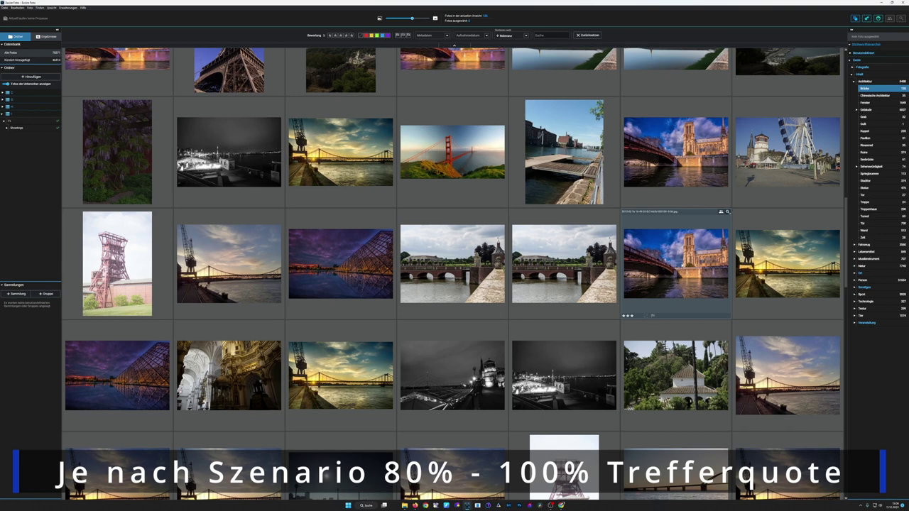
{"action": "scroll", "coordinate": [674, 267], "scroll_direction": "down", "scroll_amount": 1}
{"action": "scroll", "coordinate": [673, 271], "scroll_direction": "down", "scroll_amount": 1}
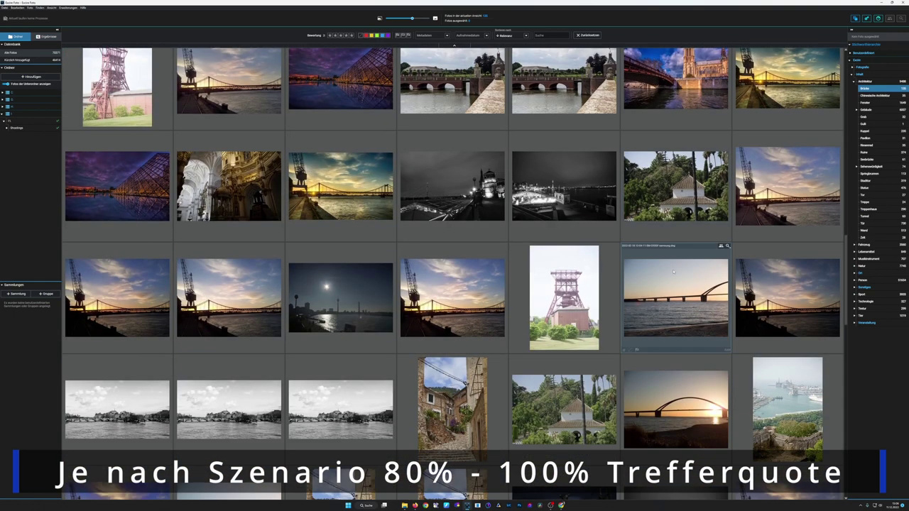
{"action": "scroll", "coordinate": [673, 270], "scroll_direction": "up", "scroll_amount": 2}
{"action": "scroll", "coordinate": [673, 271], "scroll_direction": "up", "scroll_amount": 1}
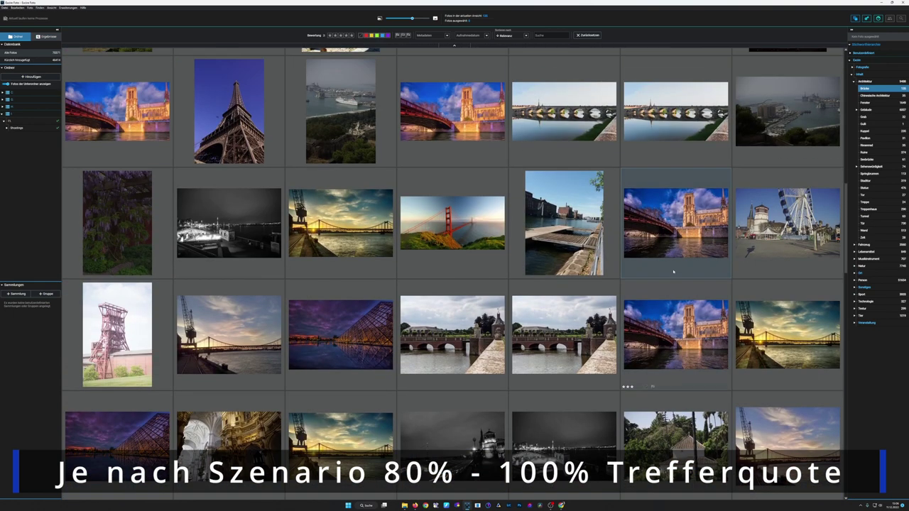
{"action": "scroll", "coordinate": [673, 271], "scroll_direction": "up", "scroll_amount": 2}
{"action": "scroll", "coordinate": [673, 271], "scroll_direction": "up", "scroll_amount": 1}
{"action": "scroll", "coordinate": [673, 270], "scroll_direction": "up", "scroll_amount": 1}
{"action": "scroll", "coordinate": [673, 271], "scroll_direction": "up", "scroll_amount": 1}
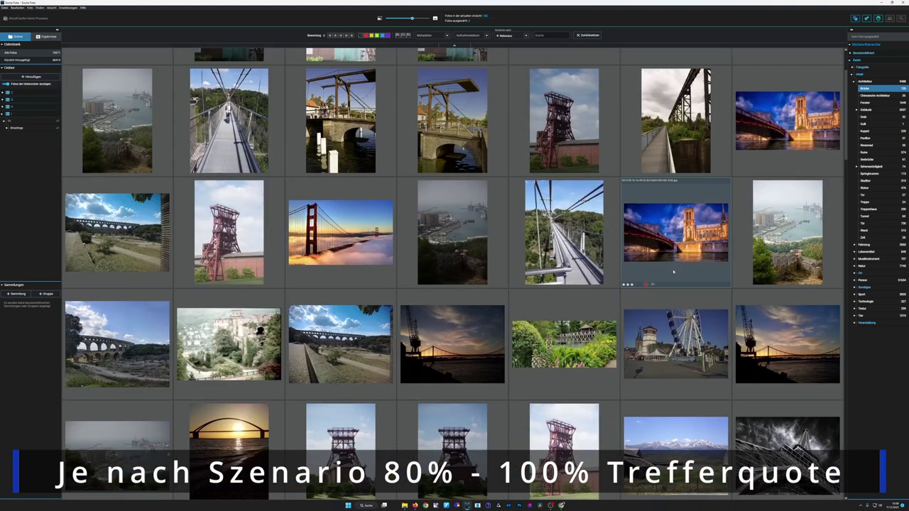
{"action": "scroll", "coordinate": [673, 271], "scroll_direction": "up", "scroll_amount": 1}
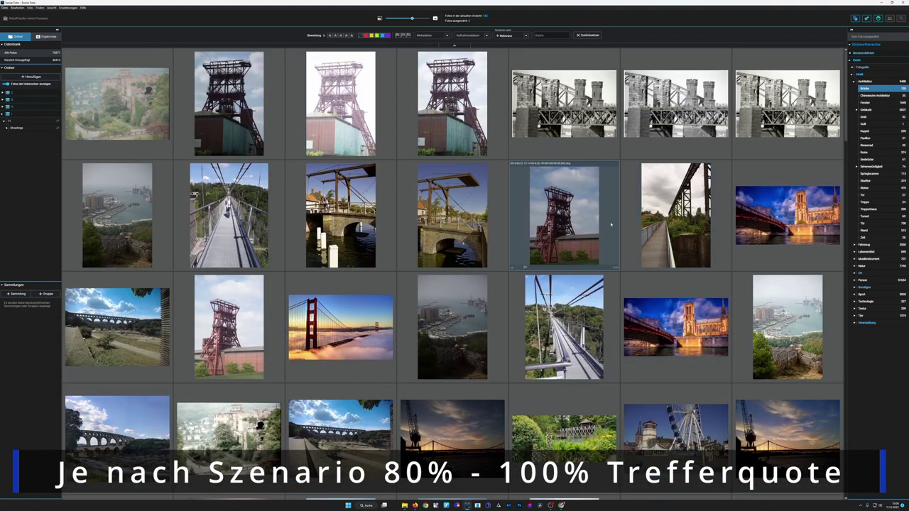
{"action": "mouse_move", "coordinate": [564, 103]}
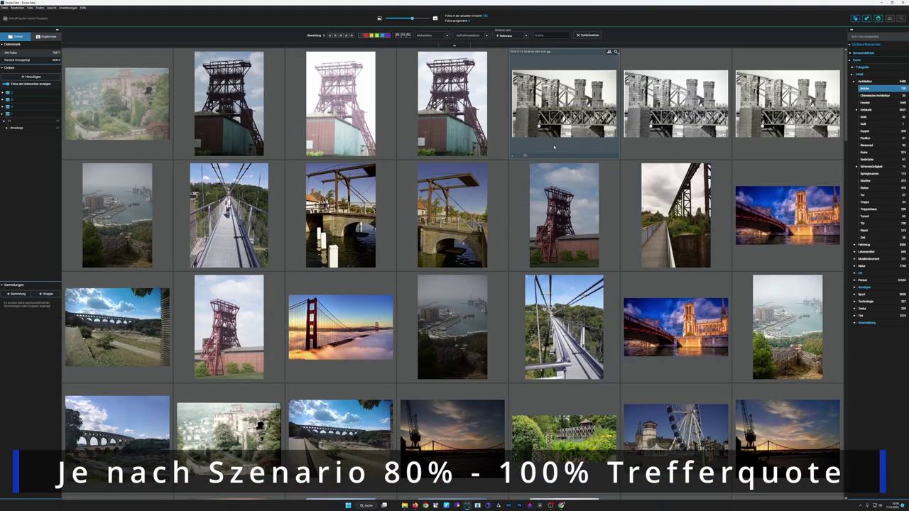
- Inspect the keywords of seven pit-tower and bridge photos, then collapse Architektur and filter by Fahrzeug
{"action": "left_click", "coordinate": [452, 107]}
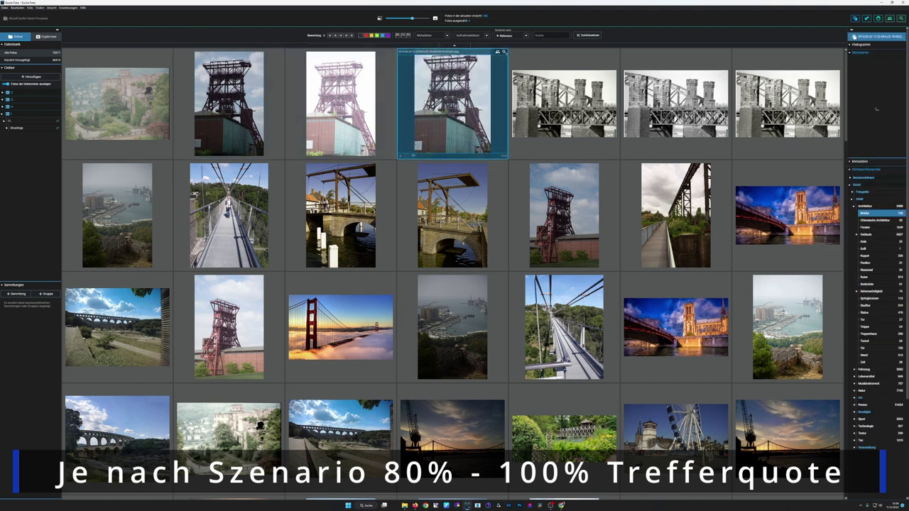
{"action": "left_click", "coordinate": [564, 215]}
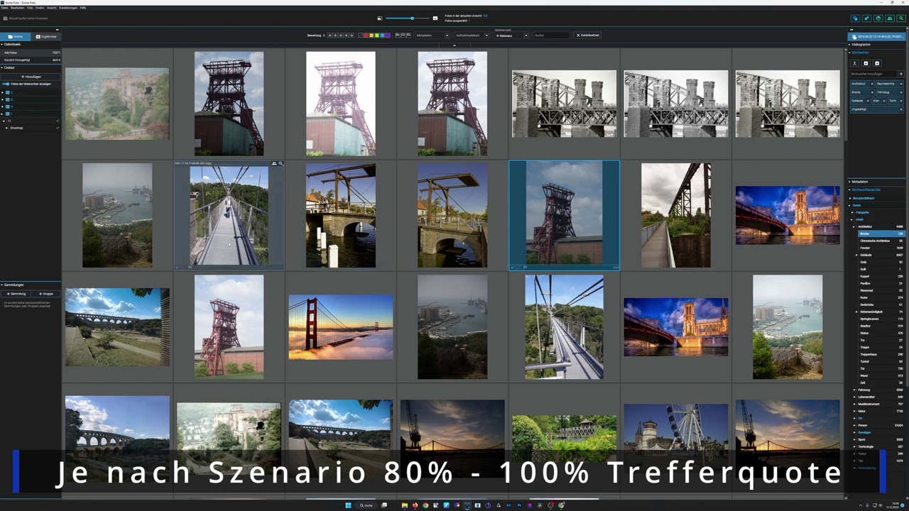
{"action": "left_click", "coordinate": [273, 245]}
{"action": "left_click", "coordinate": [307, 262]}
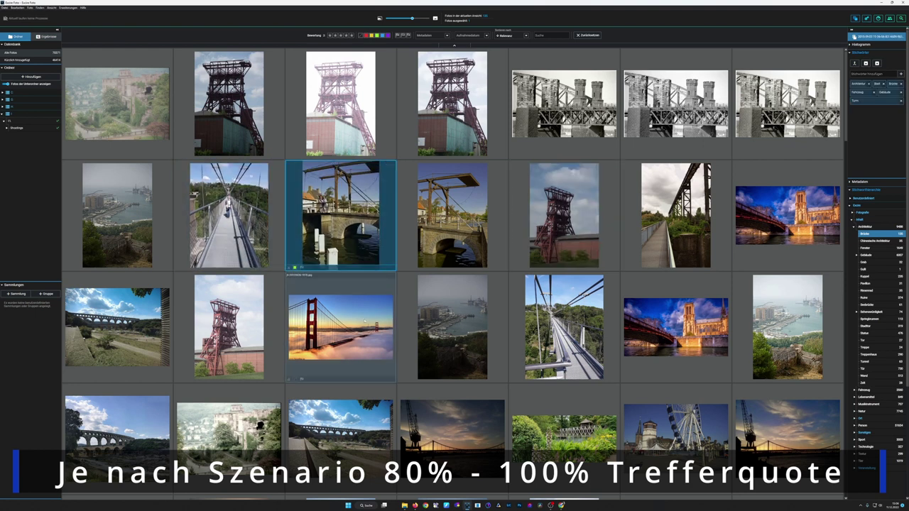
{"action": "left_click", "coordinate": [341, 323]}
{"action": "left_click", "coordinate": [564, 326]}
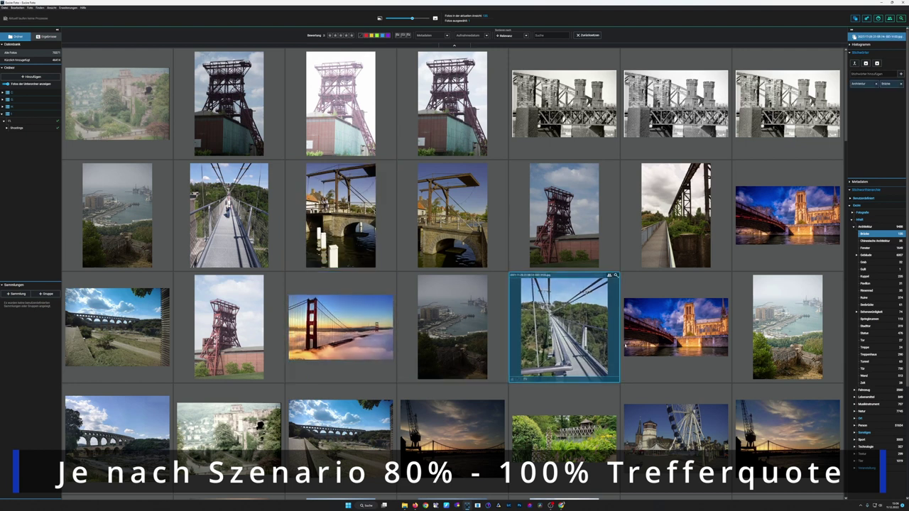
{"action": "left_click", "coordinate": [676, 327]}
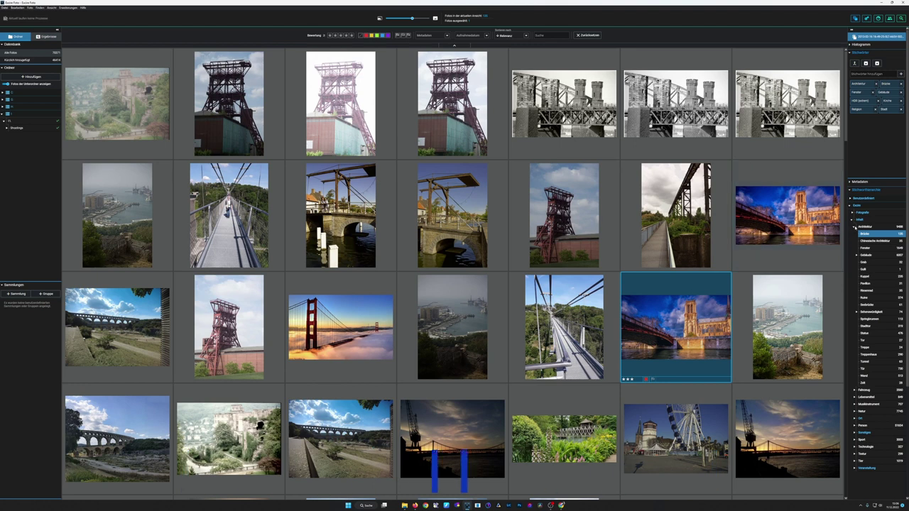
{"action": "left_click", "coordinate": [856, 226]}
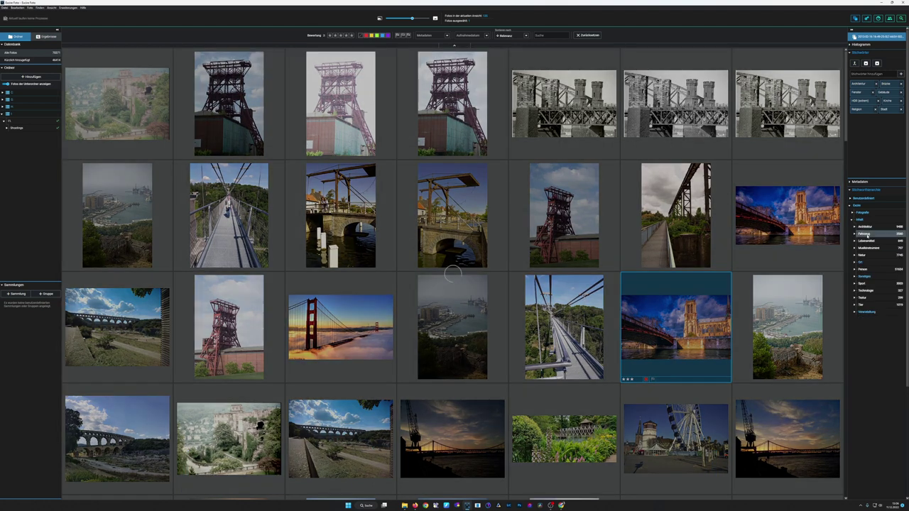
{"action": "left_click", "coordinate": [865, 234]}
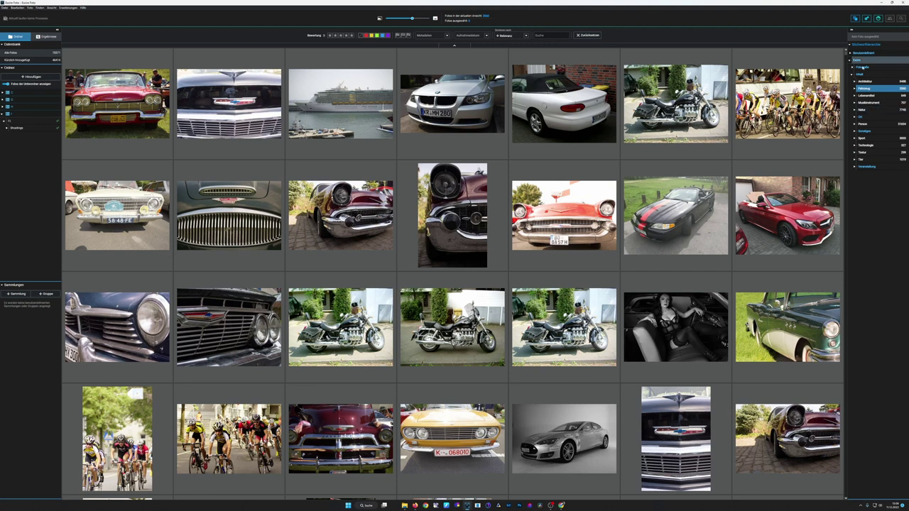
- Expand Fahrzeug and step through Baumaschine and Boot to the Bus keyword filter
{"action": "left_click", "coordinate": [854, 89]}
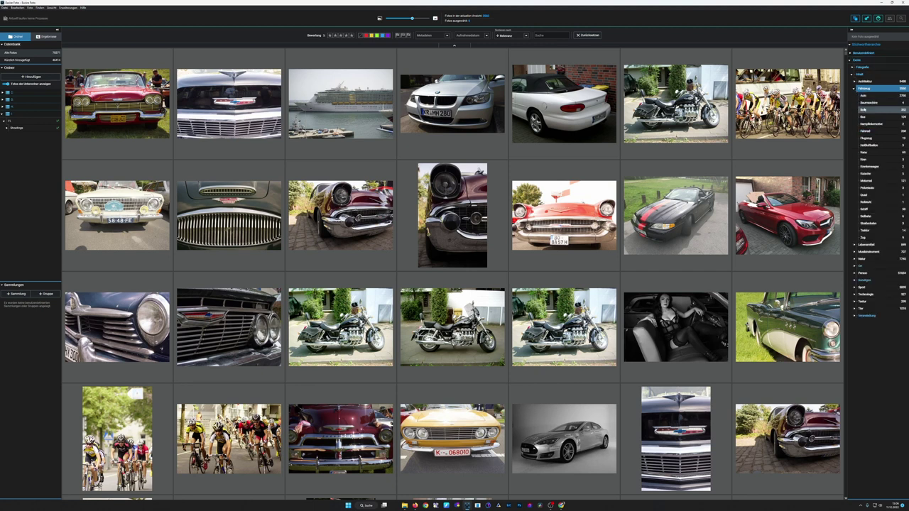
{"action": "left_click", "coordinate": [863, 103]}
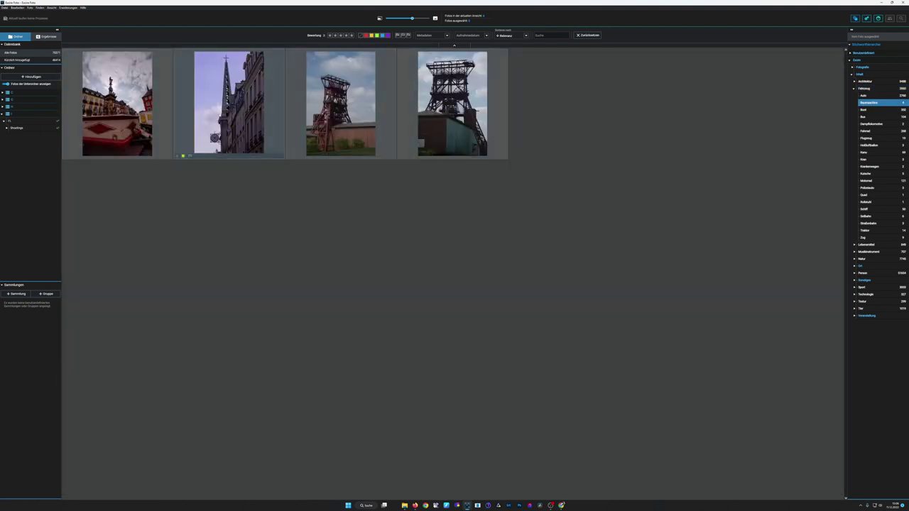
{"action": "left_click", "coordinate": [874, 111]}
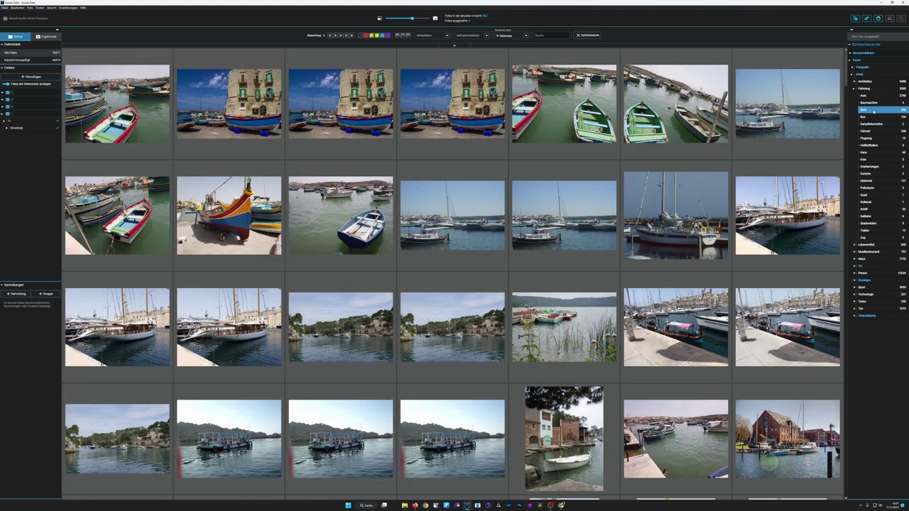
{"action": "left_click", "coordinate": [863, 117]}
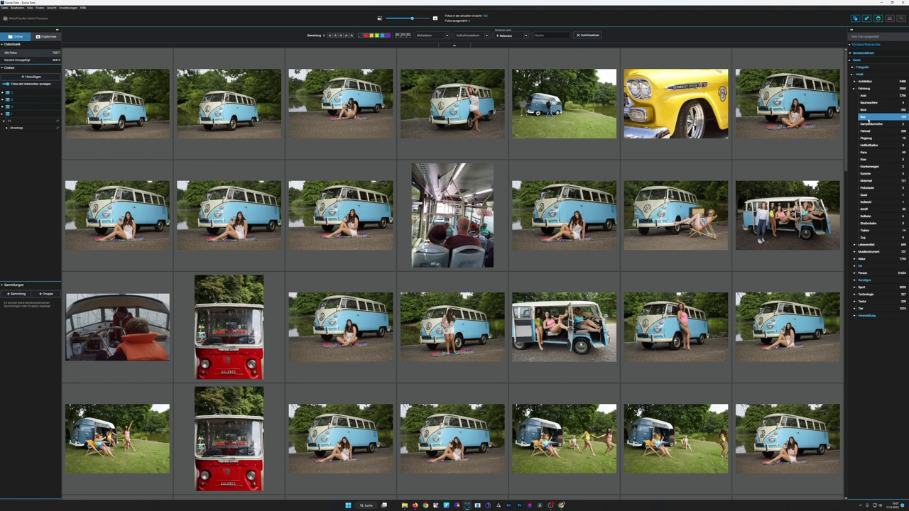
- Scroll the bus results, then filter by the Flugzeug airplane keyword
{"action": "scroll", "coordinate": [745, 181], "scroll_direction": "down", "scroll_amount": 3}
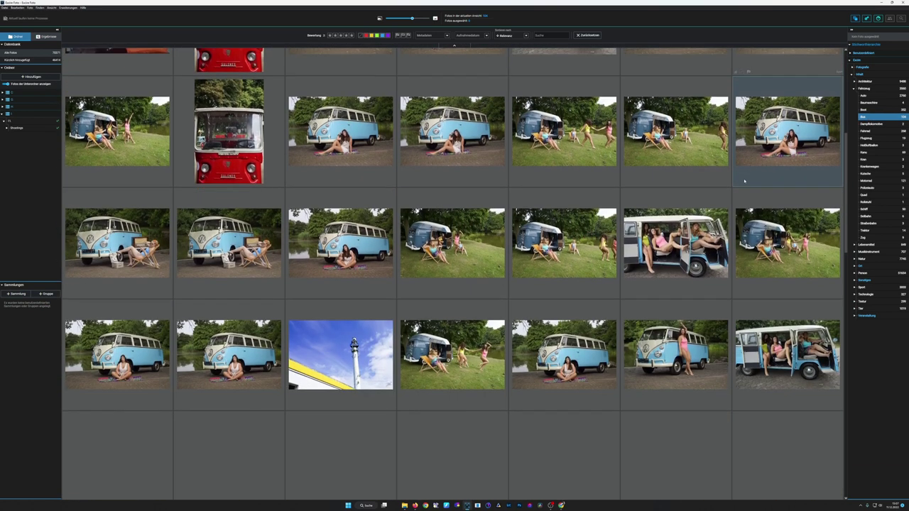
{"action": "left_click", "coordinate": [880, 138]}
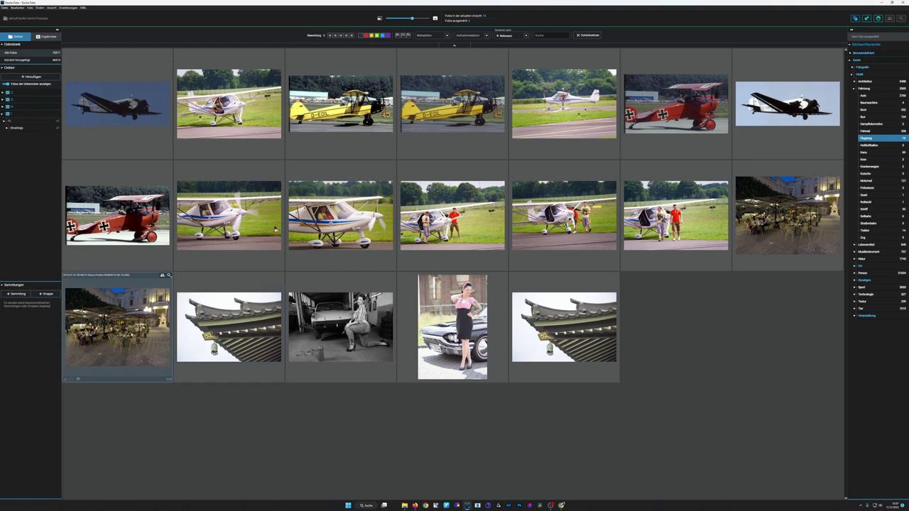
- Check keywords of the café, ultralight and red biplane photos, then filter by Dampflokomotive
{"action": "left_click", "coordinate": [117, 327]}
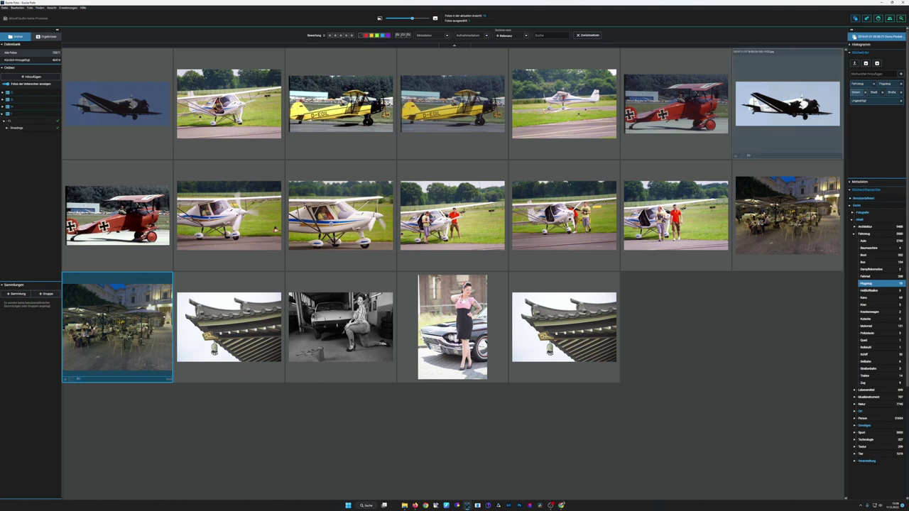
{"action": "left_click", "coordinate": [248, 234]}
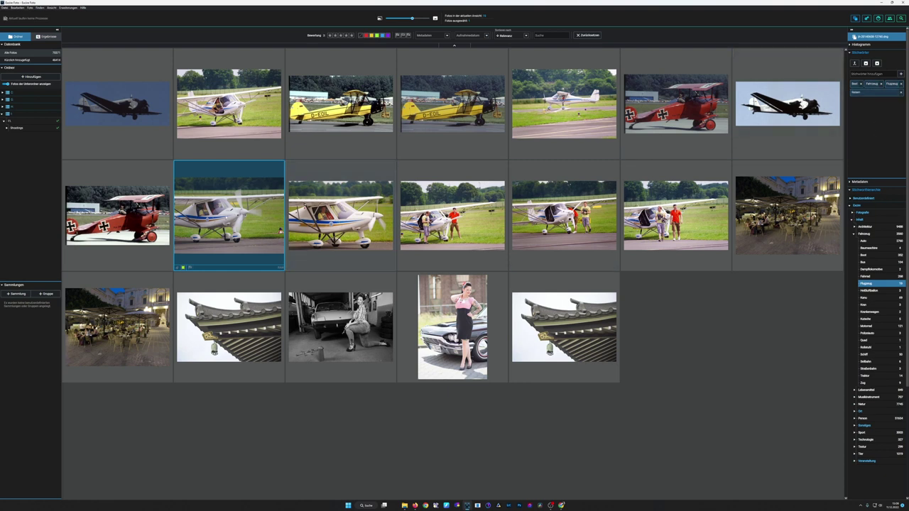
{"action": "mouse_move", "coordinate": [564, 104]}
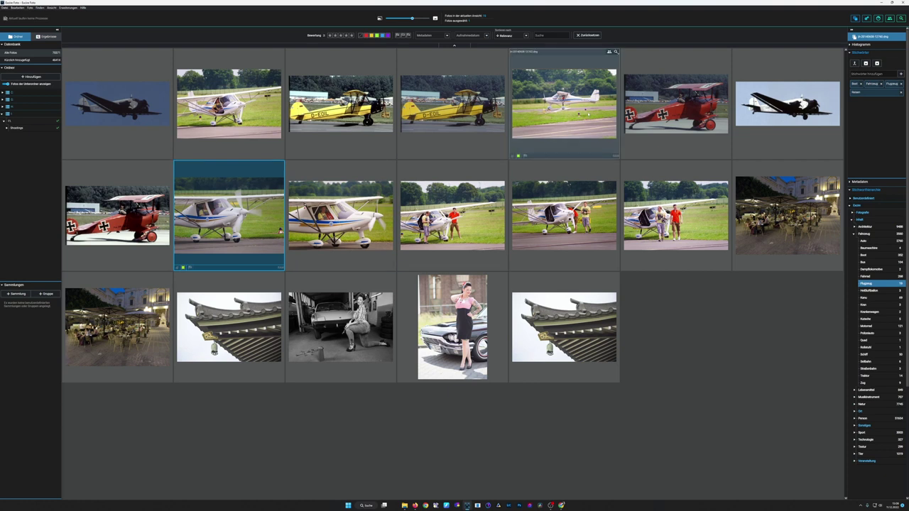
{"action": "left_click", "coordinate": [658, 95]}
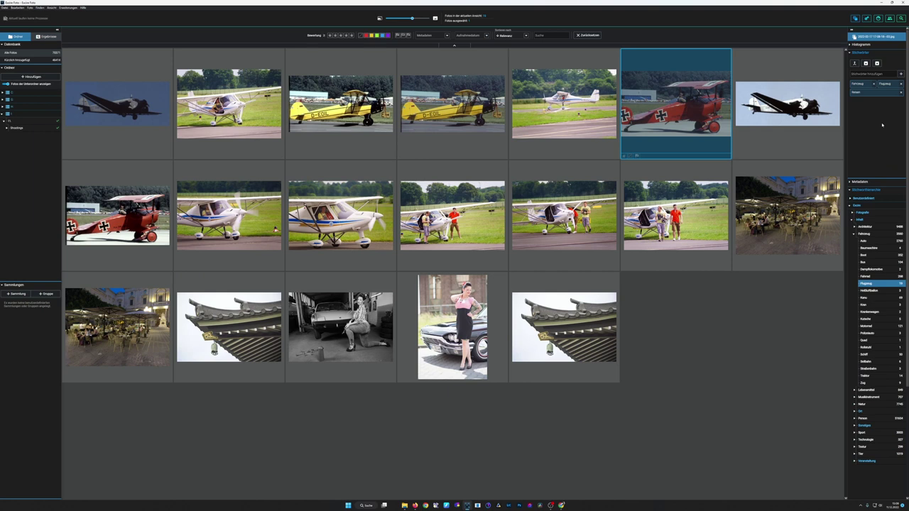
{"action": "left_click", "coordinate": [871, 270]}
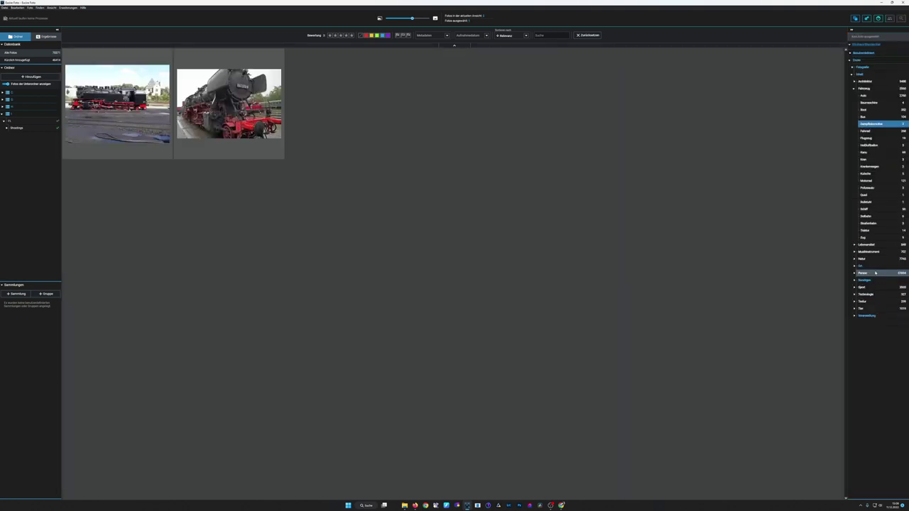
{"action": "mouse_move", "coordinate": [229, 103]}
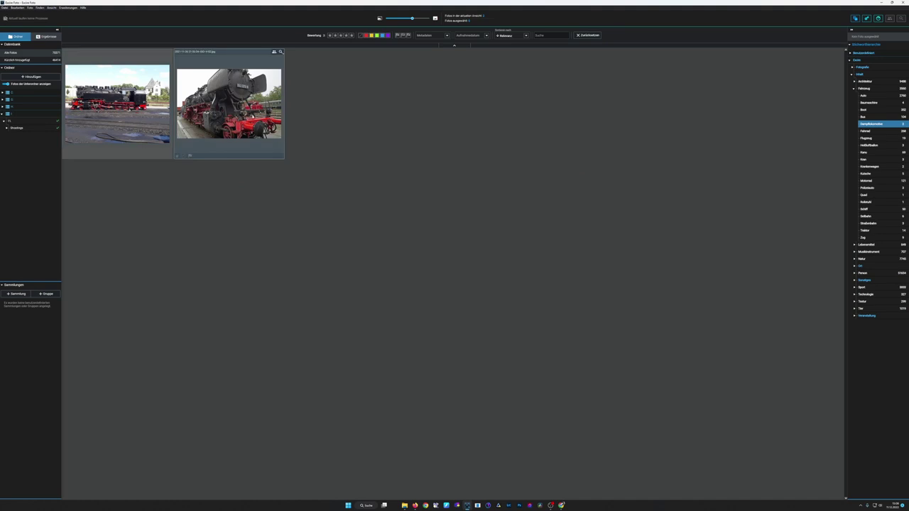
- Filter by Kutsche, then Straßenbahn for three tram photos, and right-click the Shootings folder
{"action": "left_click", "coordinate": [864, 173]}
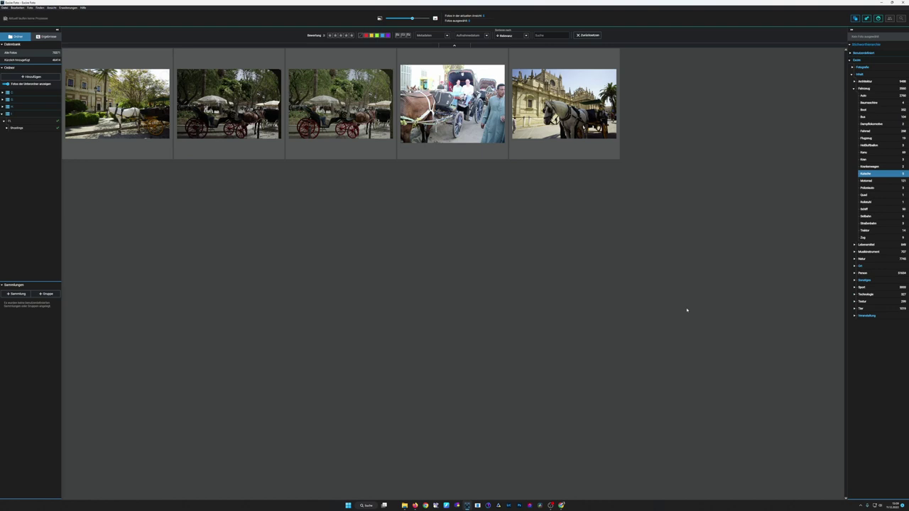
{"action": "left_click", "coordinate": [872, 223]}
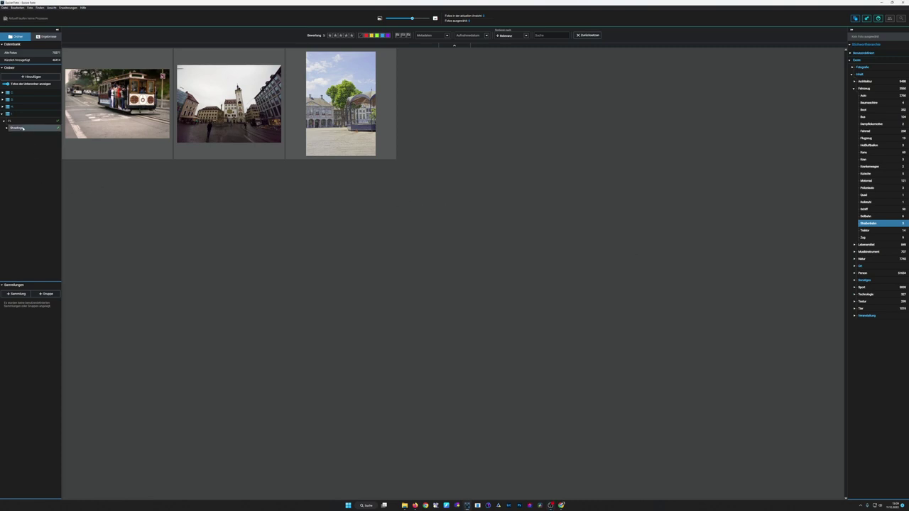
{"action": "right_click", "coordinate": [23, 129]}
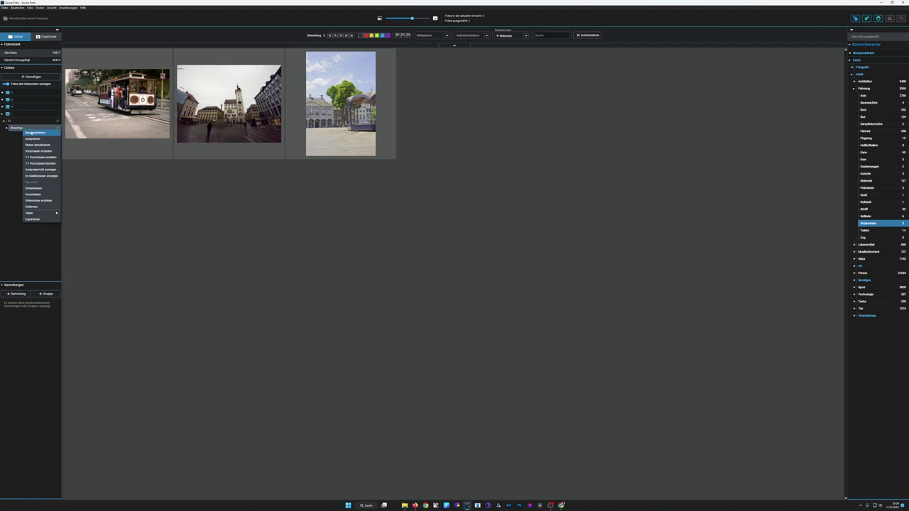
{"action": "left_click", "coordinate": [31, 133]}
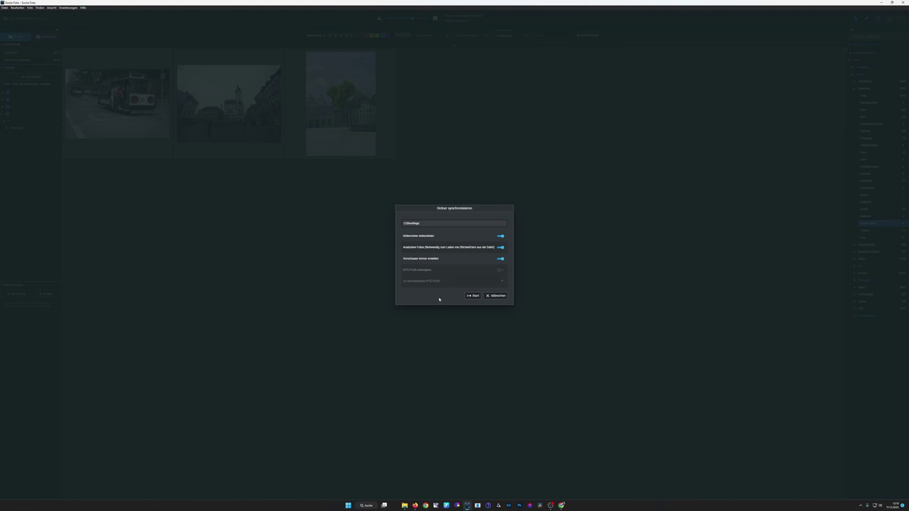
{"action": "left_click", "coordinate": [493, 297]}
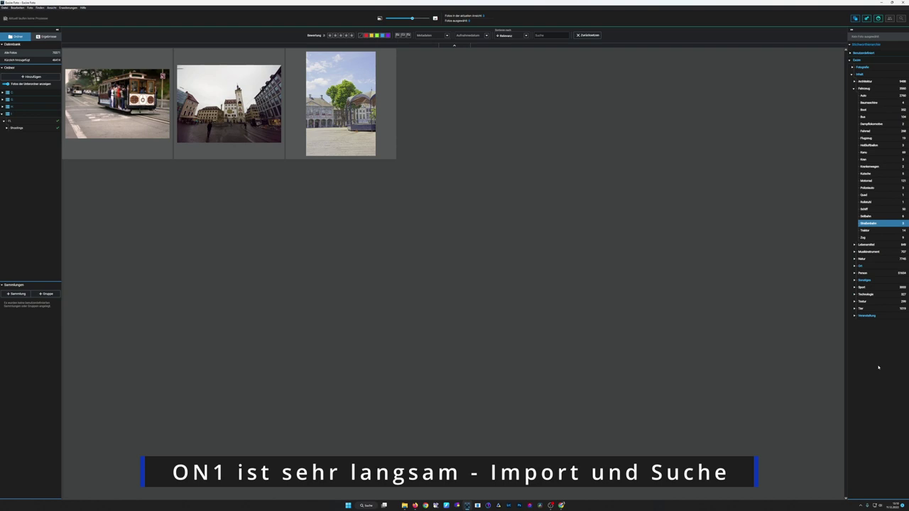
- Filter by the Heißluftballon keyword and expand the Lebensmittel category
{"action": "left_click", "coordinate": [864, 145]}
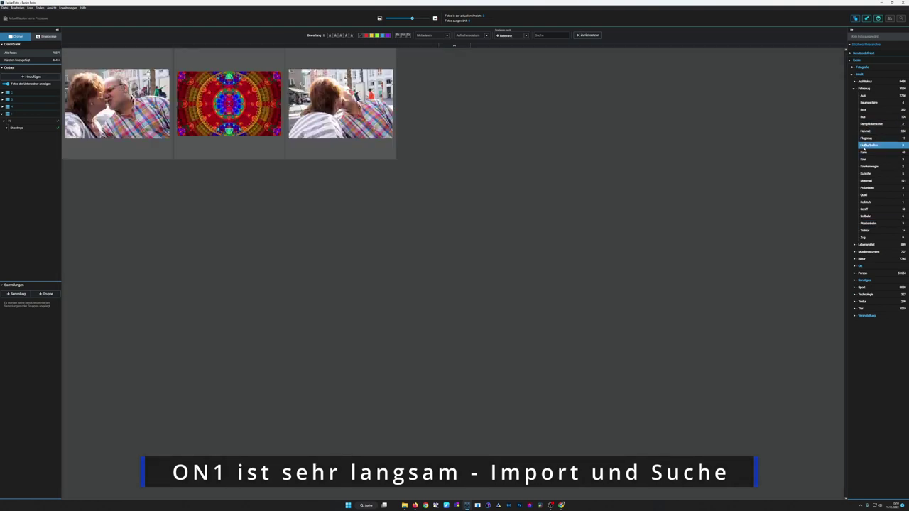
{"action": "left_click", "coordinate": [854, 244]}
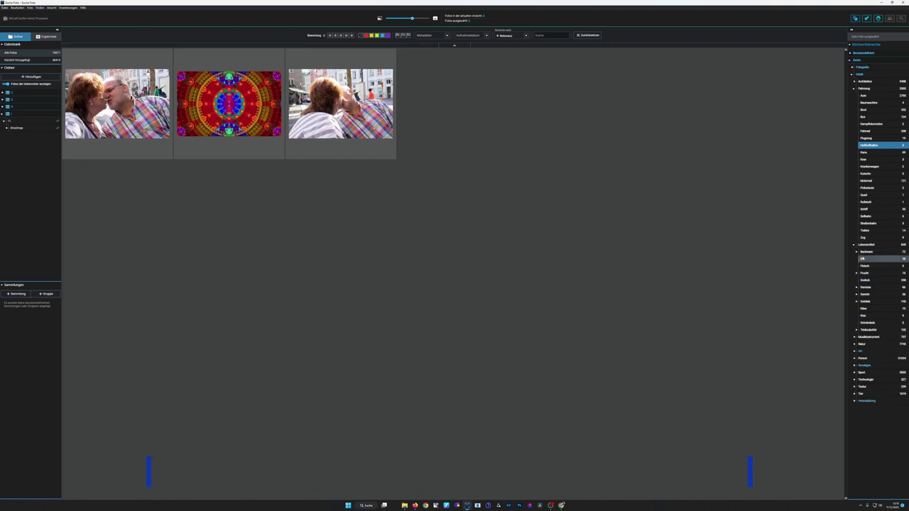
- Filter by Backwaren, inspect five photos including macarons and strawberry cake, then pick the next food keyword
{"action": "left_click", "coordinate": [865, 252]}
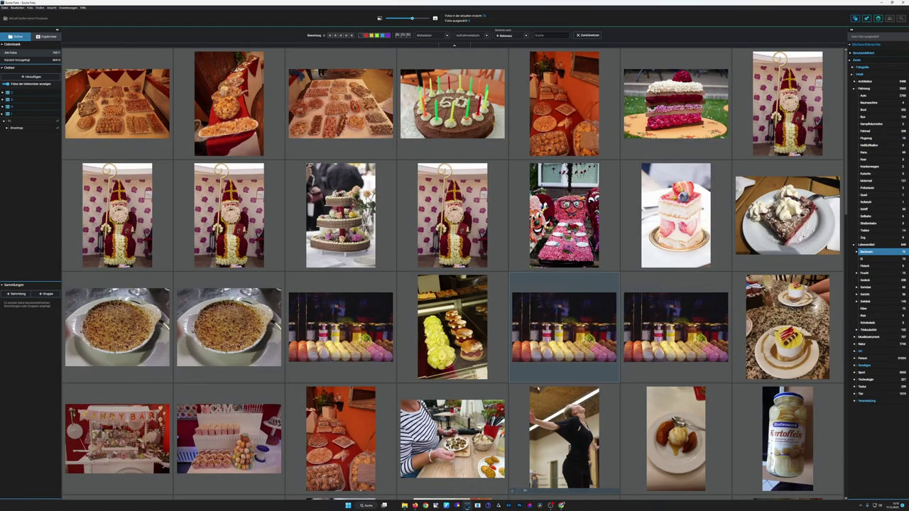
{"action": "left_click", "coordinate": [564, 436]}
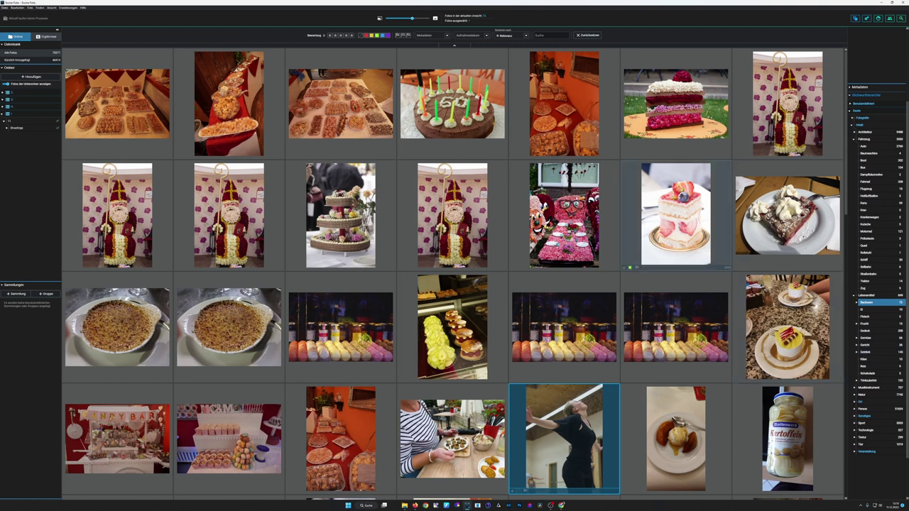
{"action": "mouse_move", "coordinate": [228, 326]}
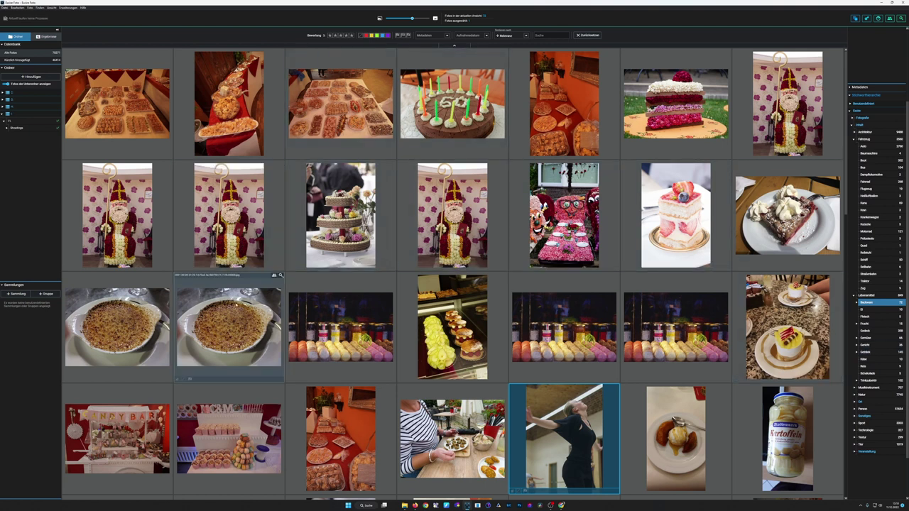
{"action": "left_click", "coordinate": [340, 326]}
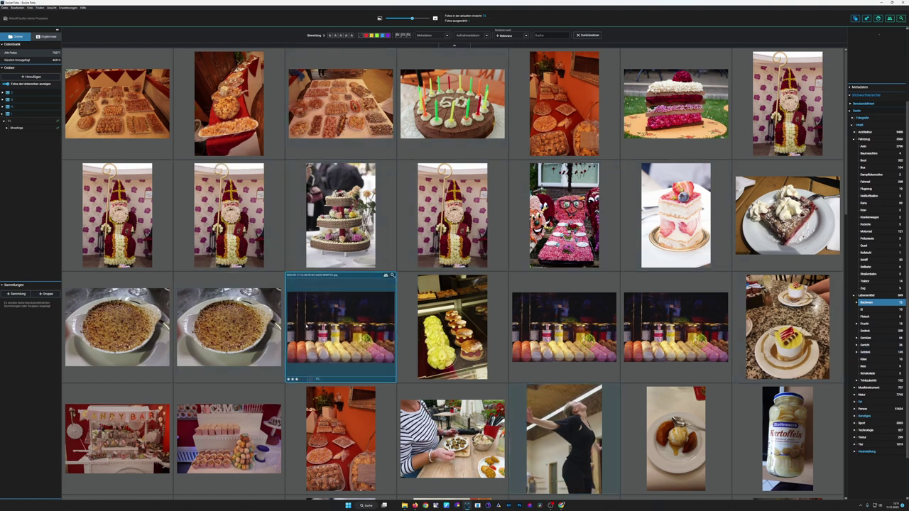
{"action": "left_click", "coordinate": [341, 107]}
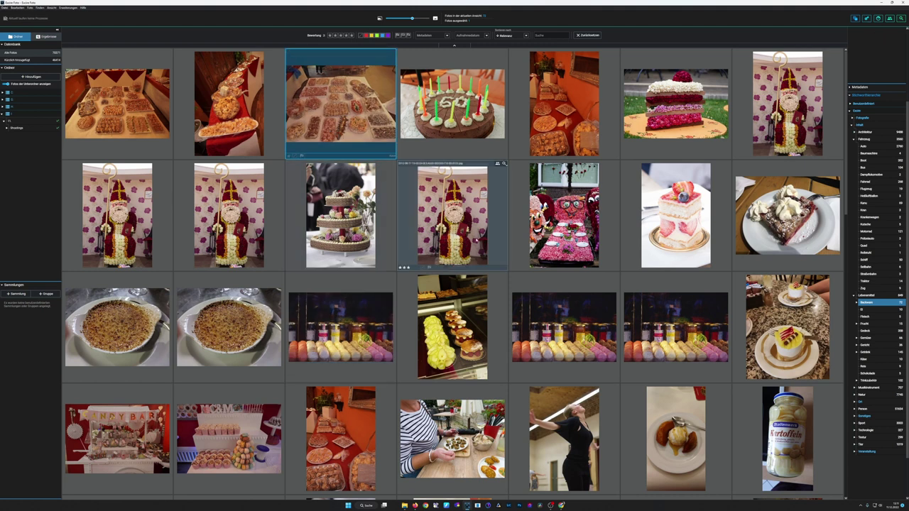
{"action": "left_click", "coordinate": [452, 213]}
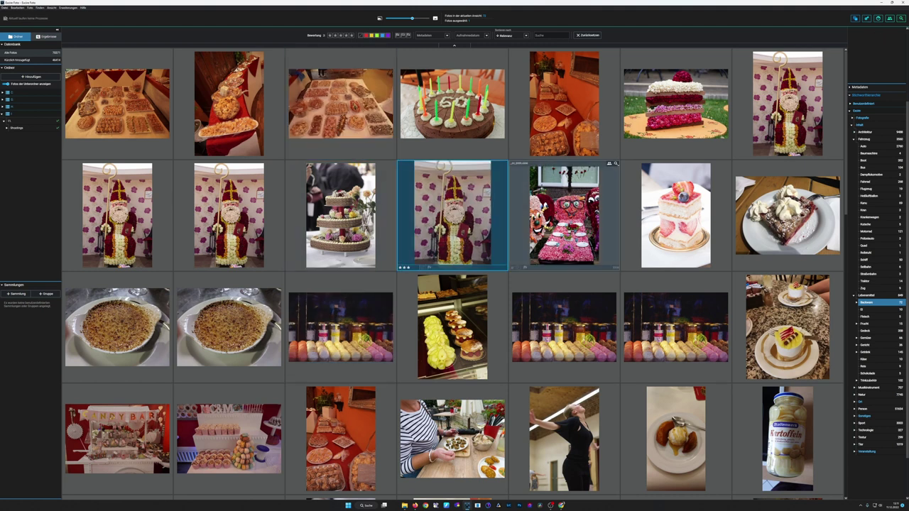
{"action": "left_click", "coordinate": [676, 213]}
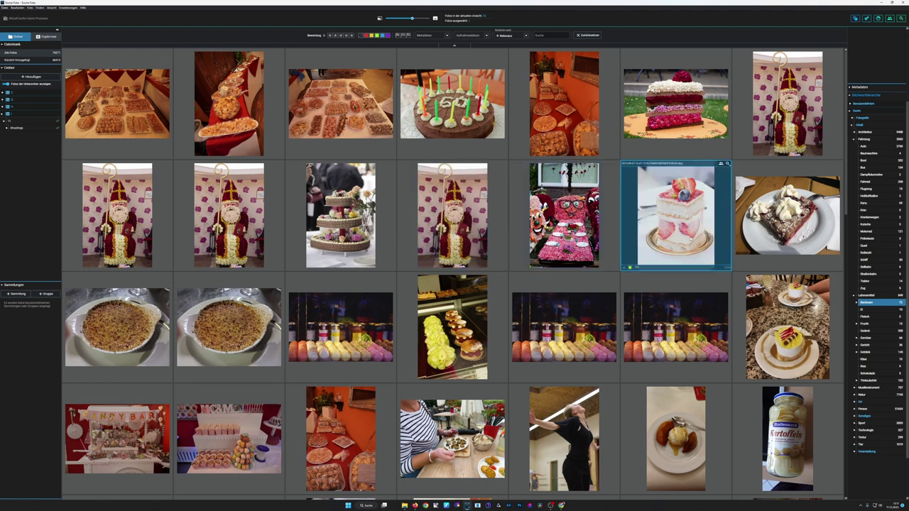
{"action": "left_click", "coordinate": [862, 310]}
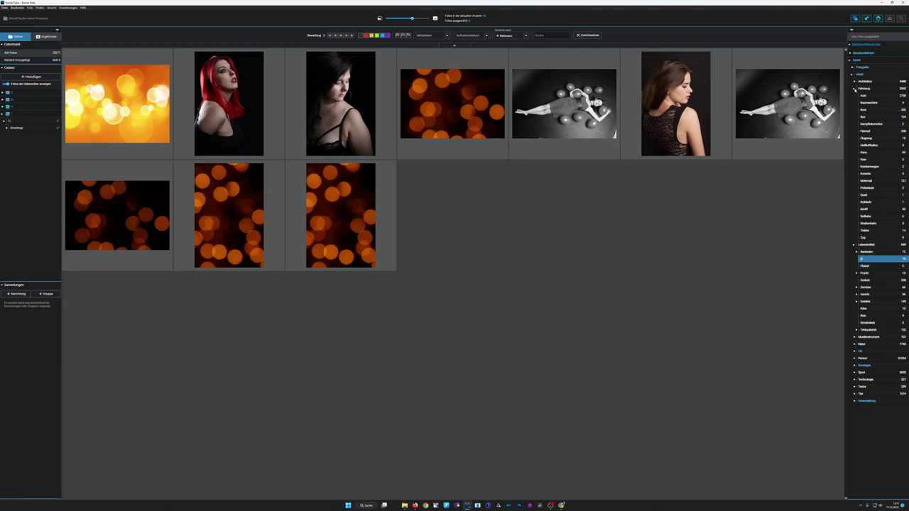
- Collapse Fahrzeug and Lebensmittel, expand Person > Alter, and filter by Baby / Kleinkind
{"action": "left_click", "coordinate": [855, 88]}
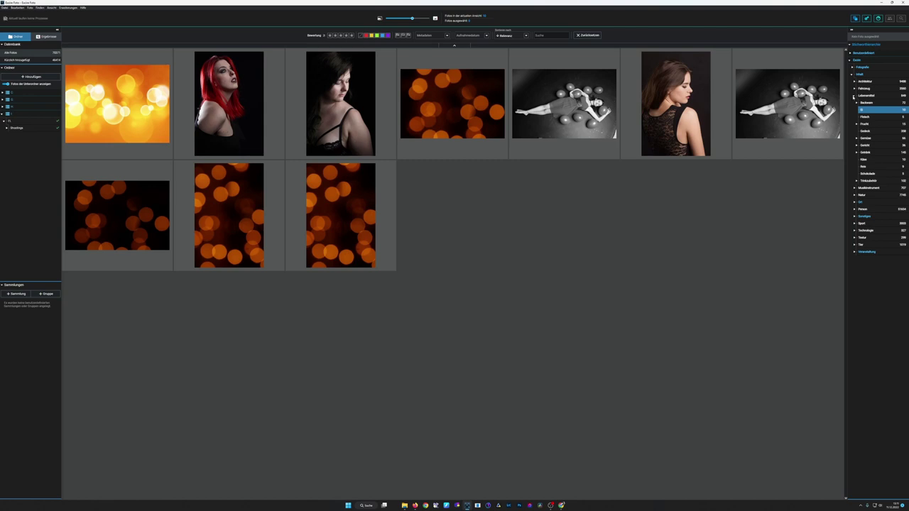
{"action": "left_click", "coordinate": [854, 95]}
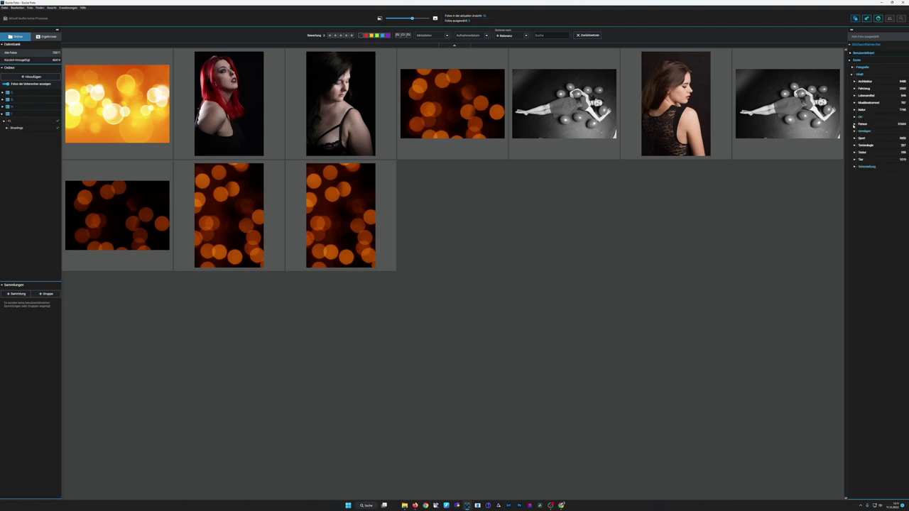
{"action": "left_click", "coordinate": [854, 124]}
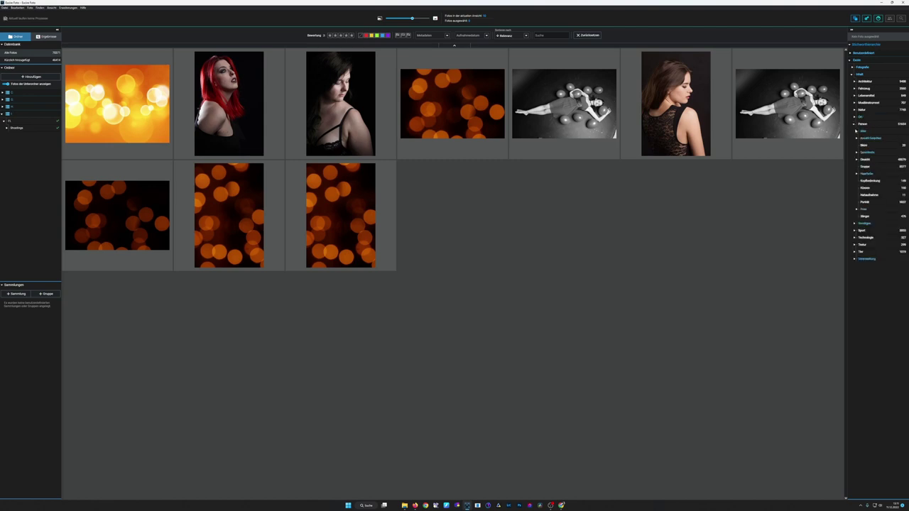
{"action": "left_click", "coordinate": [856, 132]}
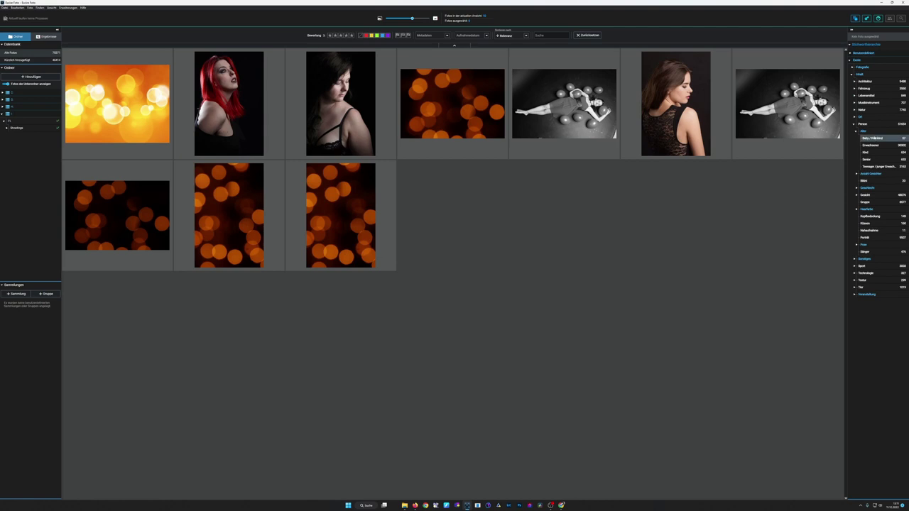
{"action": "left_click", "coordinate": [877, 137]}
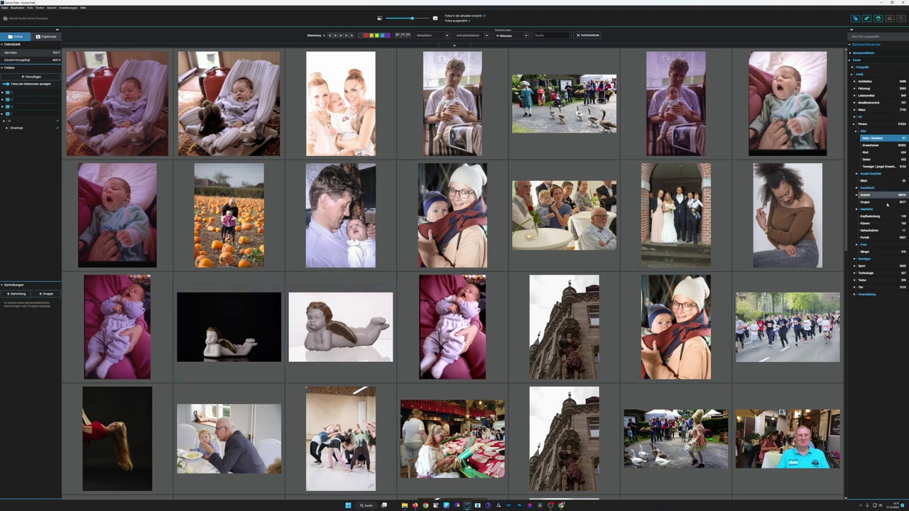
- Filter by Kind, scroll through the results, then switch to the Senior age keyword
{"action": "left_click", "coordinate": [866, 152]}
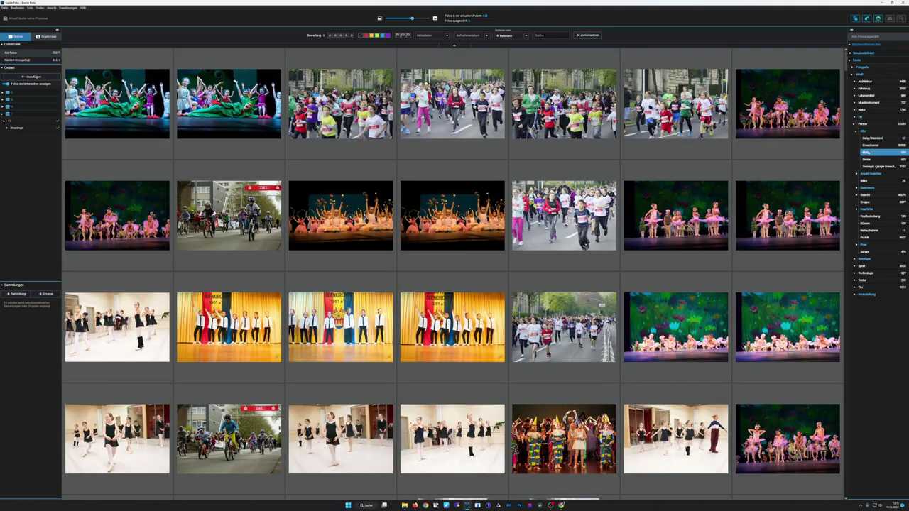
{"action": "scroll", "coordinate": [660, 276], "scroll_direction": "down", "scroll_amount": 3}
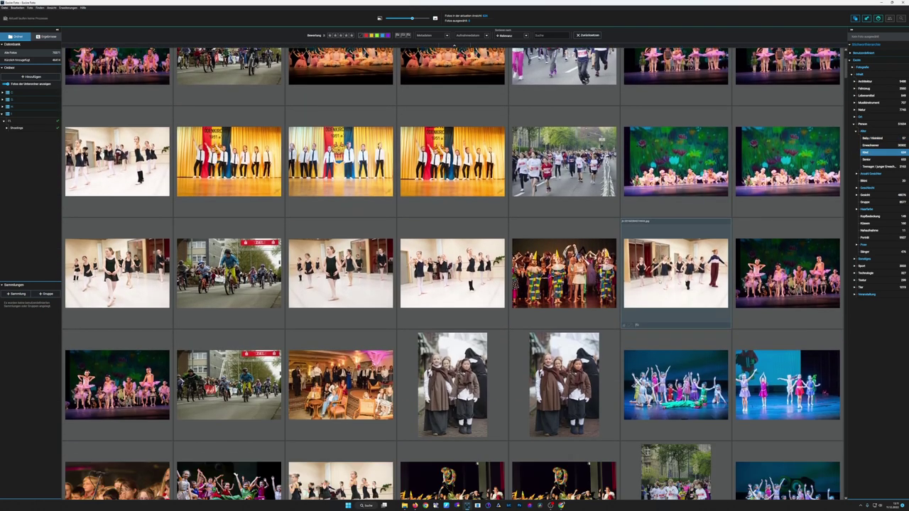
{"action": "scroll", "coordinate": [660, 281], "scroll_direction": "down", "scroll_amount": 3}
{"action": "scroll", "coordinate": [758, 279], "scroll_direction": "down", "scroll_amount": 2}
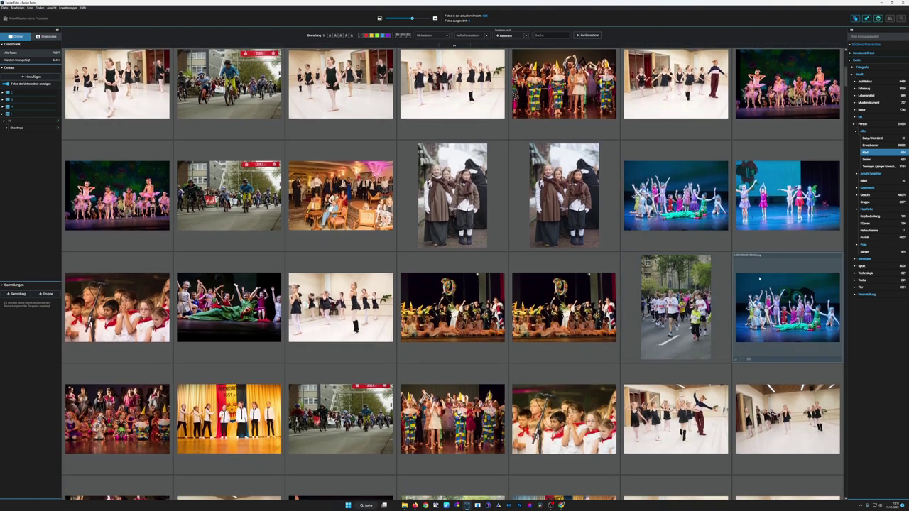
{"action": "left_click", "coordinate": [867, 160]}
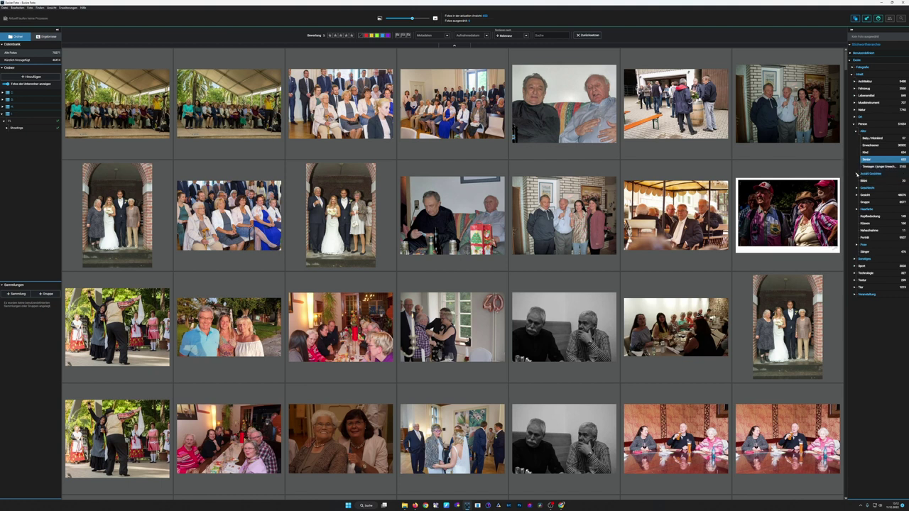
- Filter the library by Männlich, then by the Gesicht keywords Augen geschlossen and Bart
{"action": "left_click", "coordinate": [856, 188]}
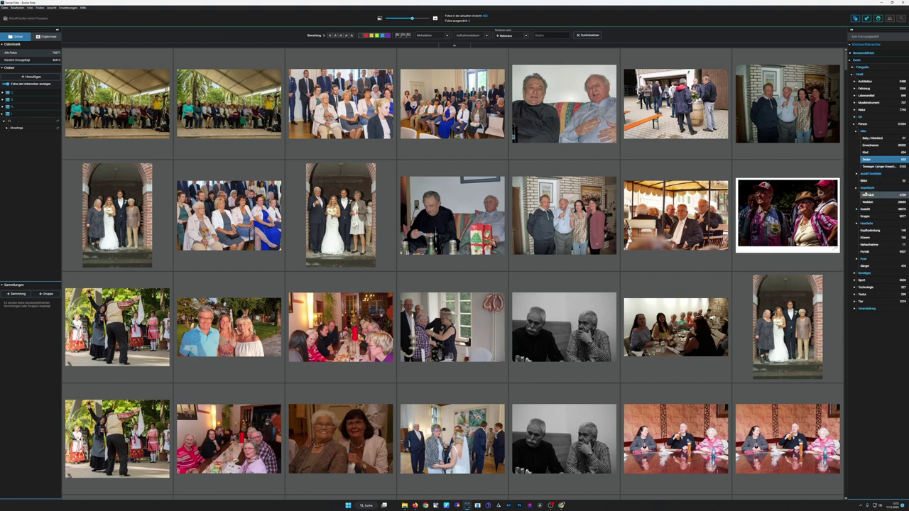
{"action": "left_click", "coordinate": [866, 194]}
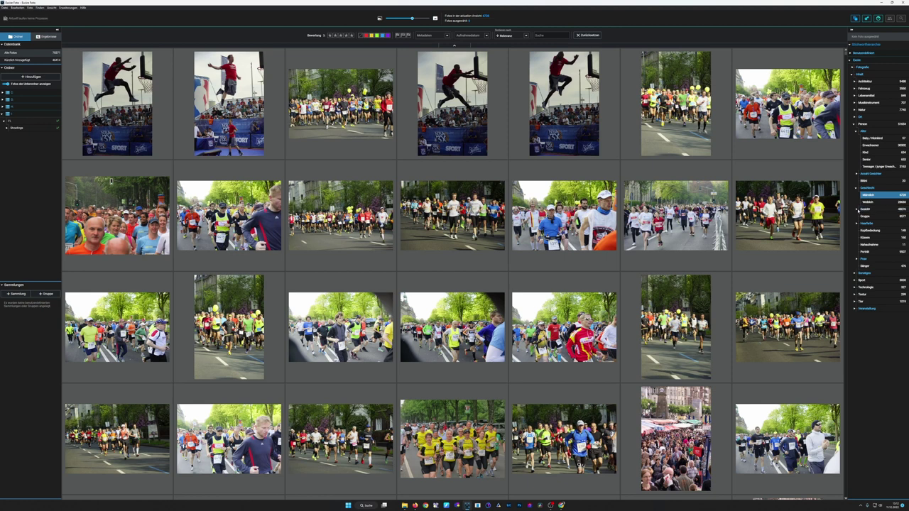
{"action": "left_click", "coordinate": [859, 210]}
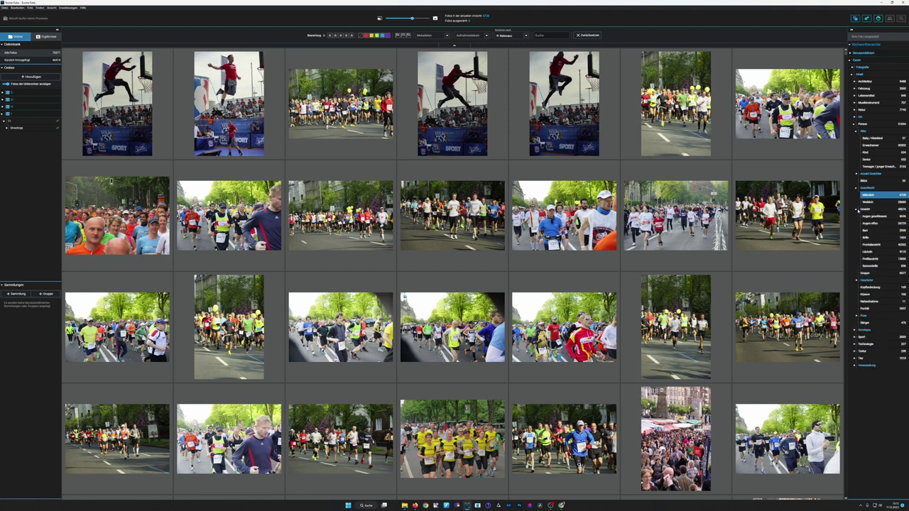
{"action": "left_click", "coordinate": [865, 217]}
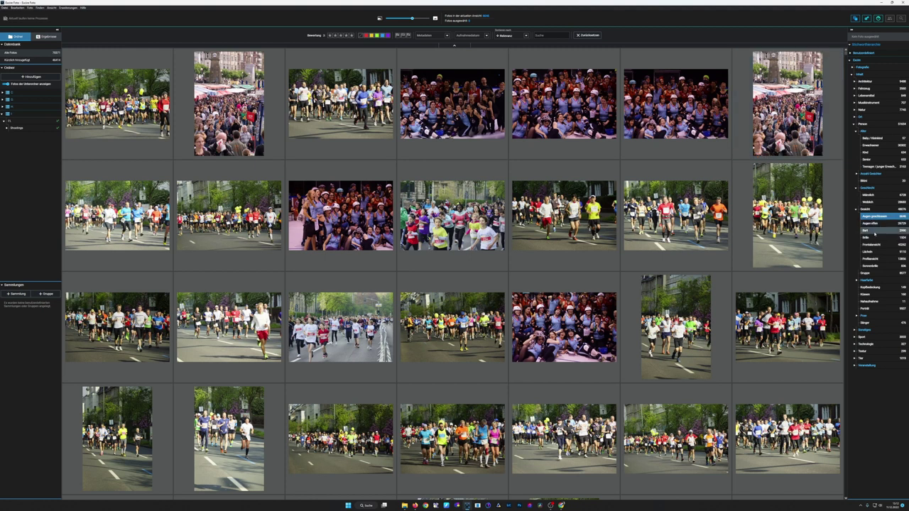
{"action": "left_click", "coordinate": [873, 231]}
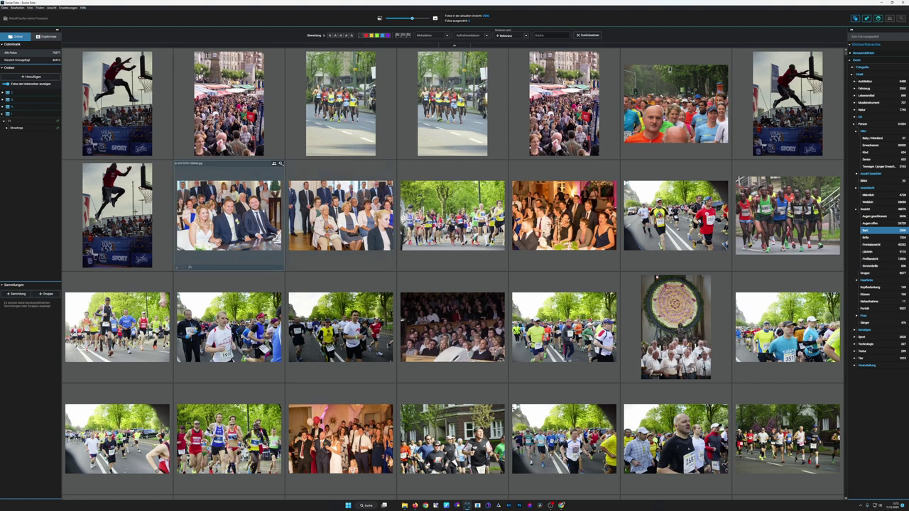
- Review the seated audience photo's histogram and keyword tags, then collapse the Basis keyword tree
{"action": "left_click", "coordinate": [229, 215]}
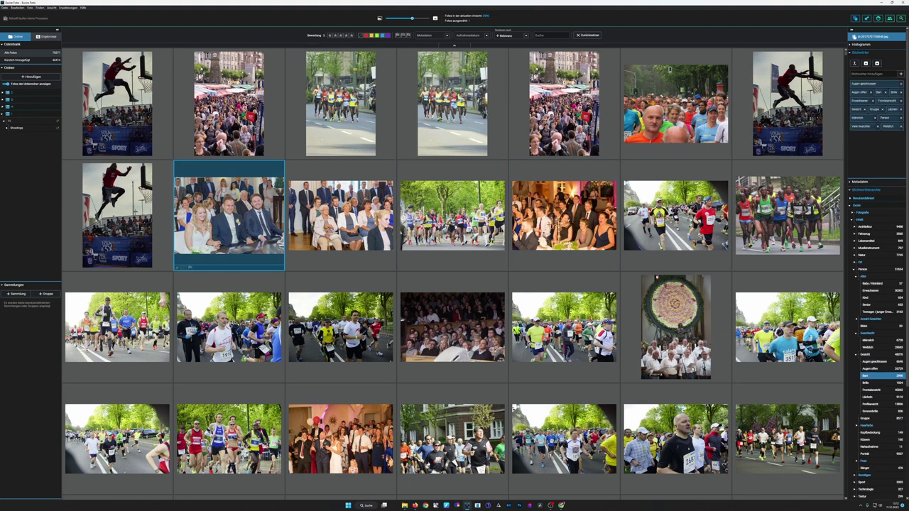
{"action": "scroll", "coordinate": [788, 327], "scroll_direction": "down", "scroll_amount": 1}
{"action": "scroll", "coordinate": [867, 340], "scroll_direction": "down", "scroll_amount": 1}
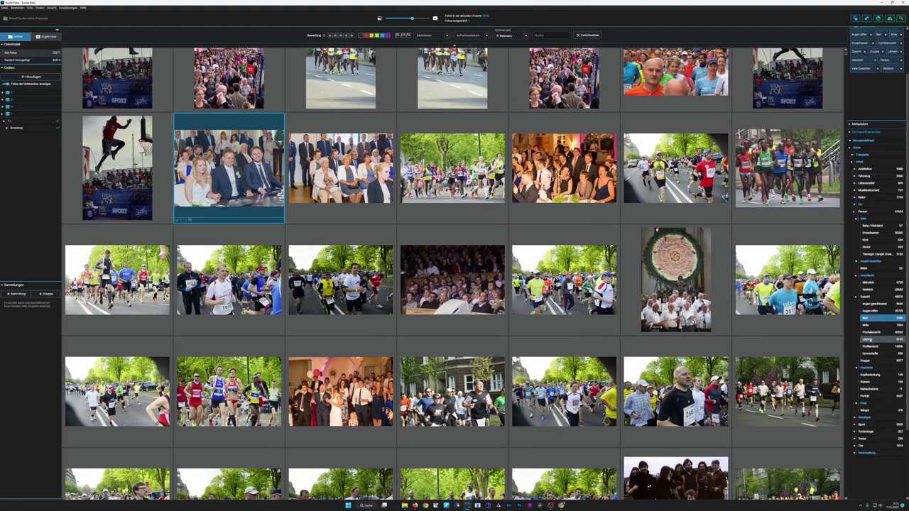
{"action": "scroll", "coordinate": [867, 340], "scroll_direction": "down", "scroll_amount": 2}
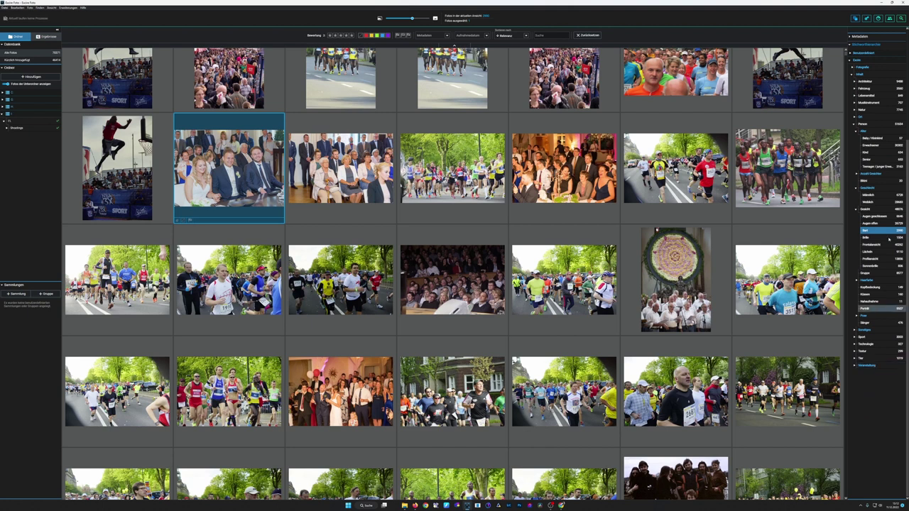
{"action": "scroll", "coordinate": [862, 111], "scroll_direction": "up", "scroll_amount": 2}
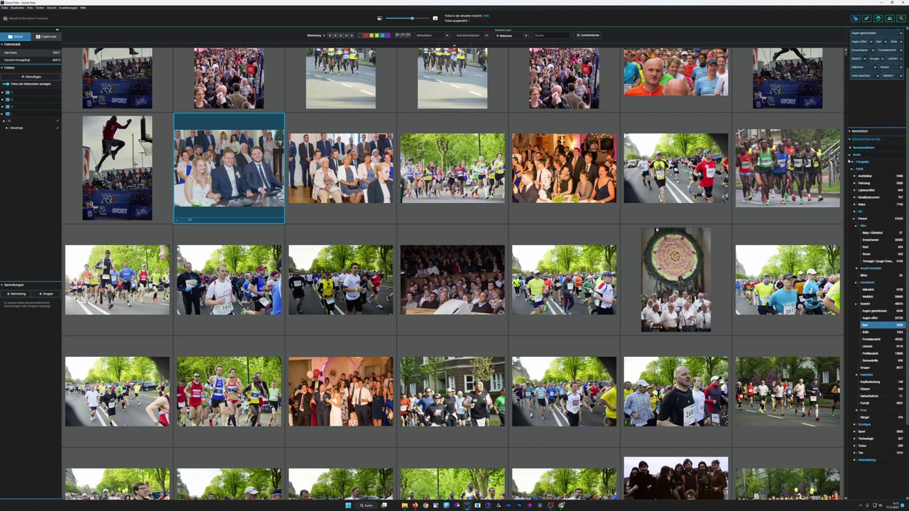
{"action": "left_click", "coordinate": [850, 156]}
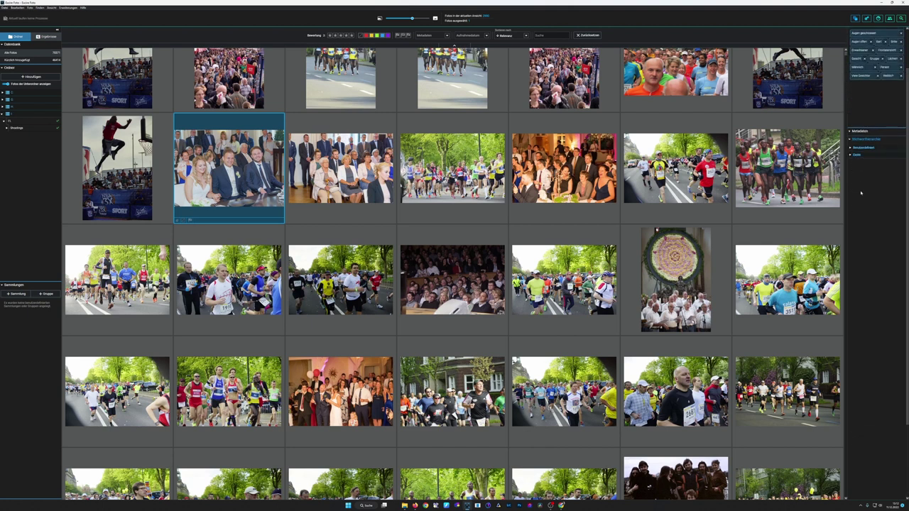